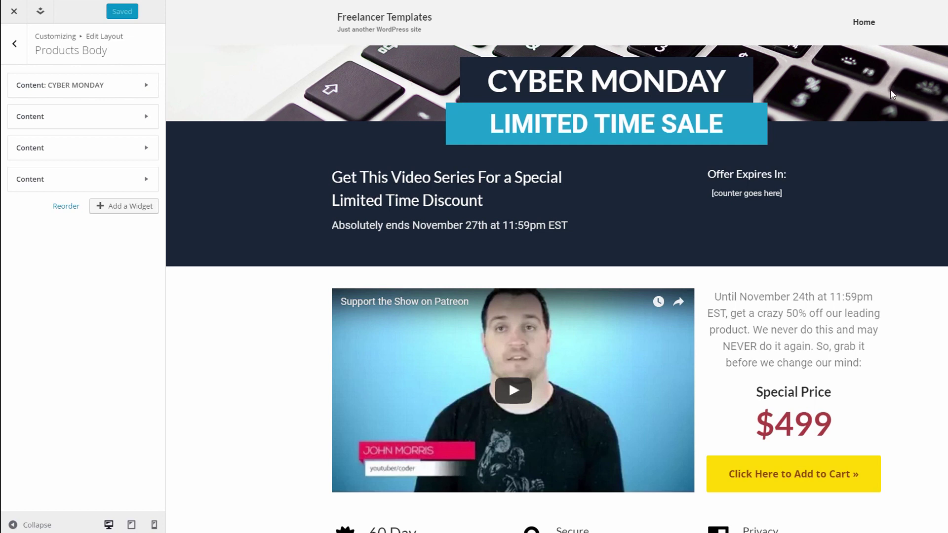
# - Examine the sale headline, the video series offer text and the deadline line in the page preview
pyautogui.moveTo(487, 74); pyautogui.dragTo(723, 124)
pyautogui.click(719, 125)
pyautogui.moveTo(331, 170); pyautogui.dragTo(569, 227)
pyautogui.click(344, 211)
pyautogui.moveTo(332, 228); pyautogui.dragTo(411, 226)
pyautogui.click(328, 231)
pyautogui.moveTo(333, 229); pyautogui.dragTo(569, 226)
pyautogui.click(569, 226)
pyautogui.moveTo(331, 226); pyautogui.dragTo(568, 226)
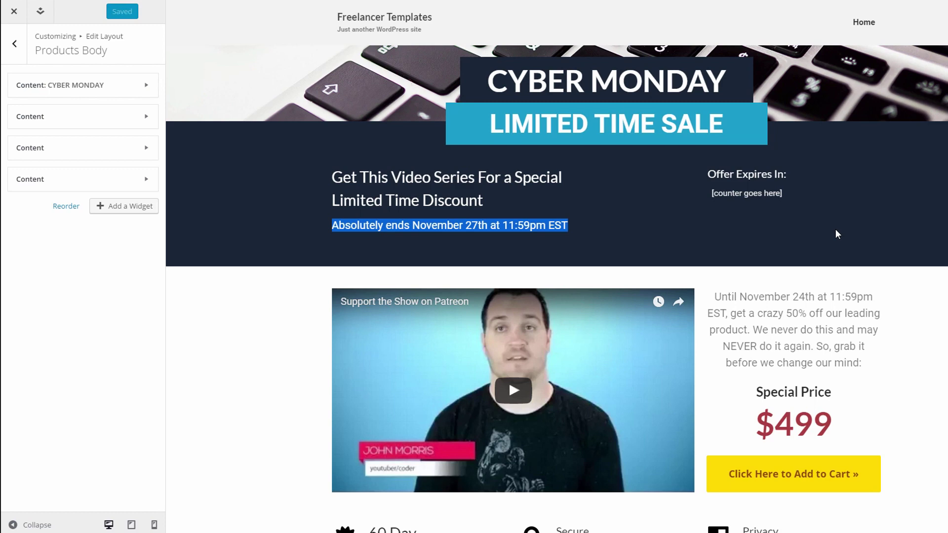
# - Review the rest of the sales page preview, including the discount paragraph beside the video
pyautogui.scroll(-3, 835, 229)
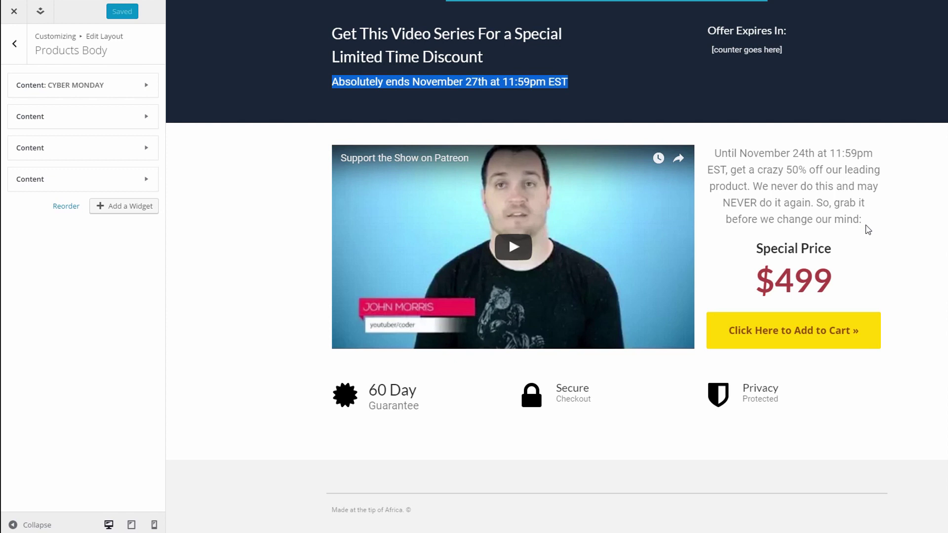
pyautogui.click(717, 153)
pyautogui.moveTo(717, 153); pyautogui.dragTo(868, 222)
pyautogui.click(867, 223)
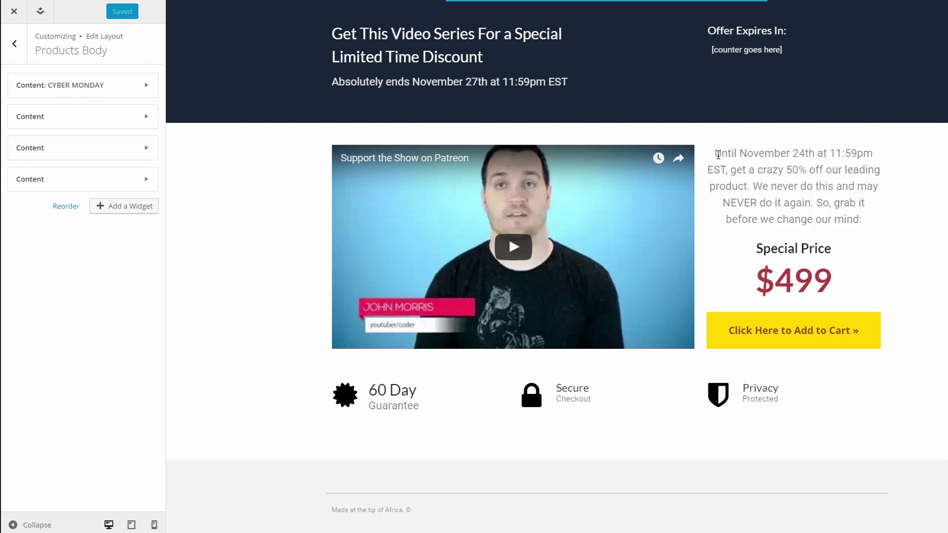
pyautogui.scroll(3, 713, 173)
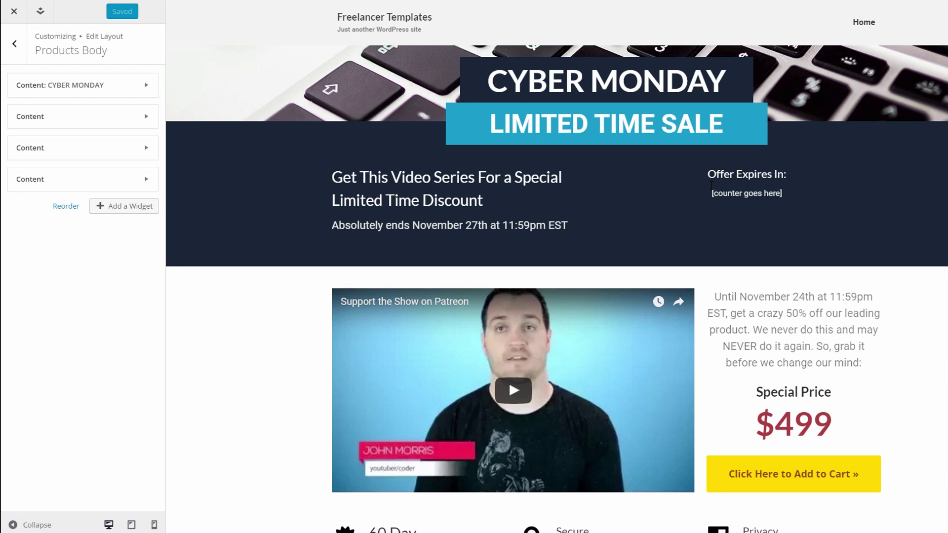
pyautogui.scroll(-2, 891, 333)
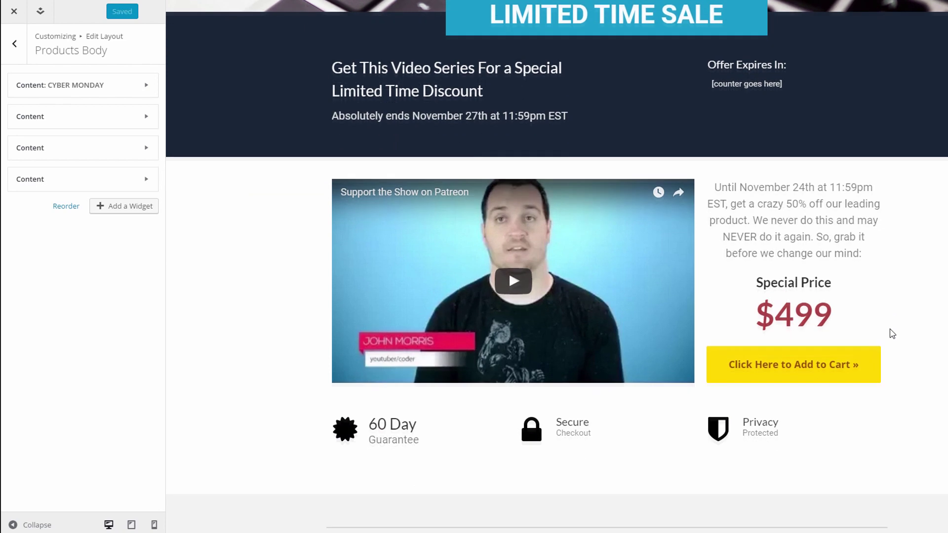
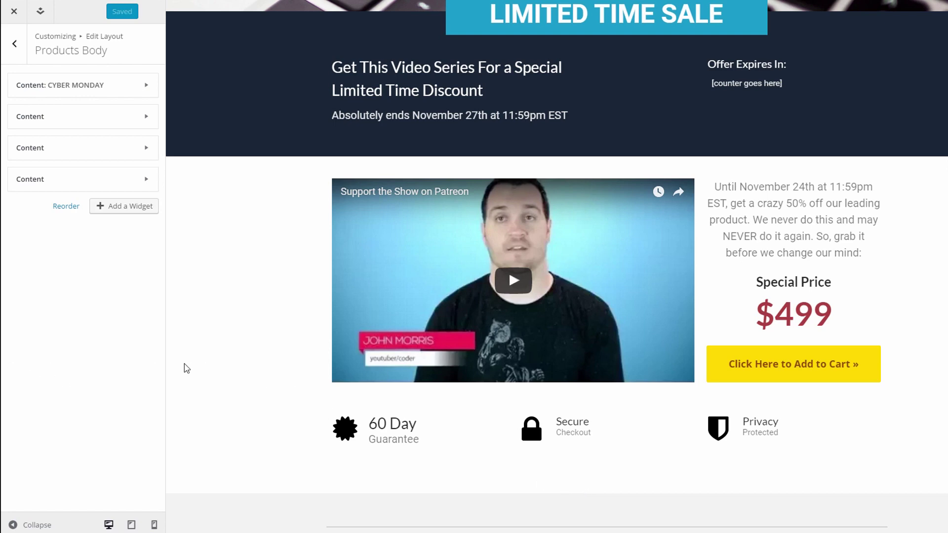
pyautogui.scroll(3, 233, 374)
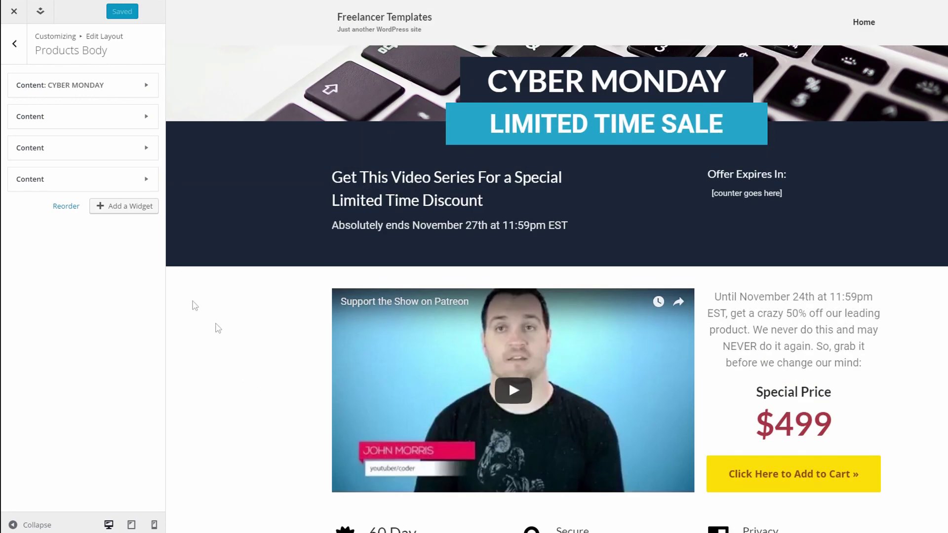
# - Examine the custom class and custom CSS in the CYBER MONDAY content widget's advanced settings, and close the widget
pyautogui.click(120, 87)
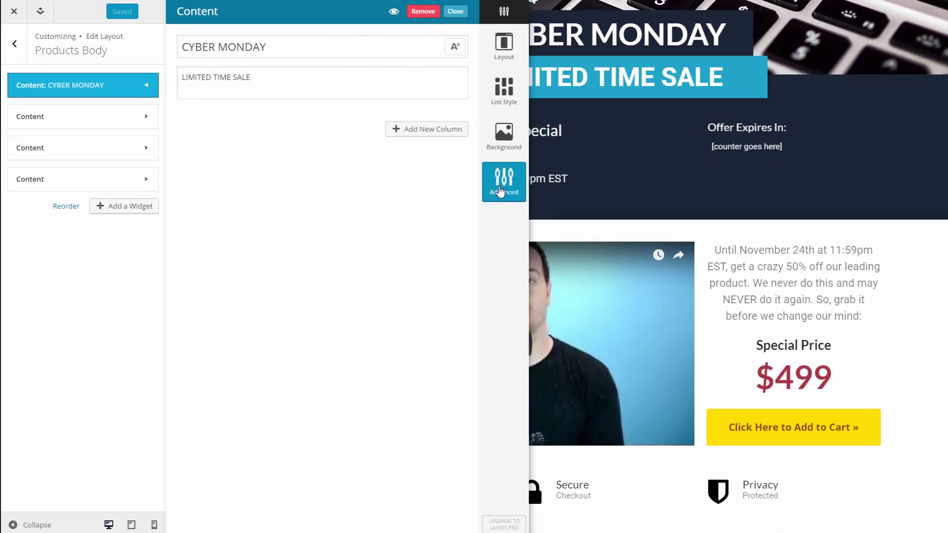
pyautogui.click(500, 190)
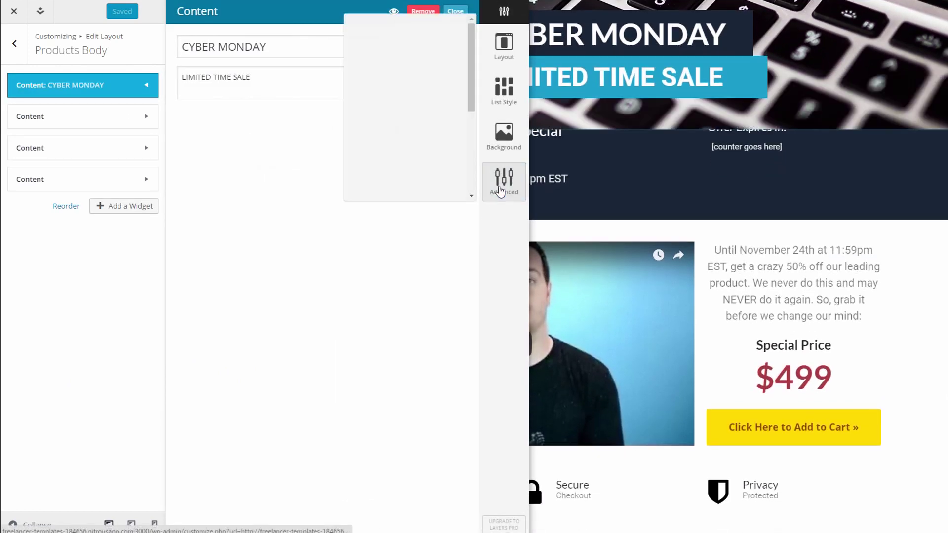
pyautogui.moveTo(456, 101)
pyautogui.mouseDown()
pyautogui.moveTo(457, 90)
pyautogui.moveTo(456, 141)
pyautogui.moveTo(456, 86)
pyautogui.mouseUp()
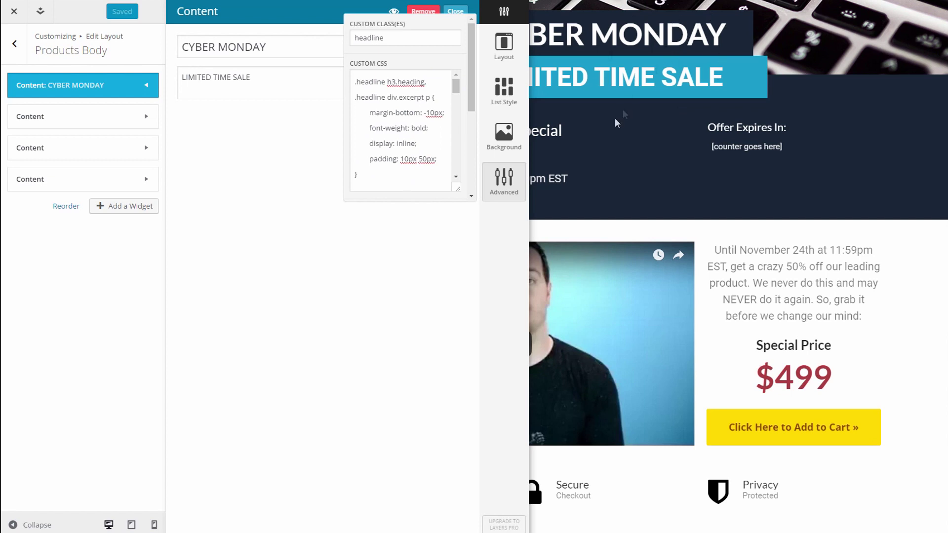
pyautogui.moveTo(455, 91)
pyautogui.mouseDown()
pyautogui.moveTo(455, 110)
pyautogui.moveTo(455, 92)
pyautogui.mouseUp()
pyautogui.moveTo(455, 87); pyautogui.dragTo(453, 101)
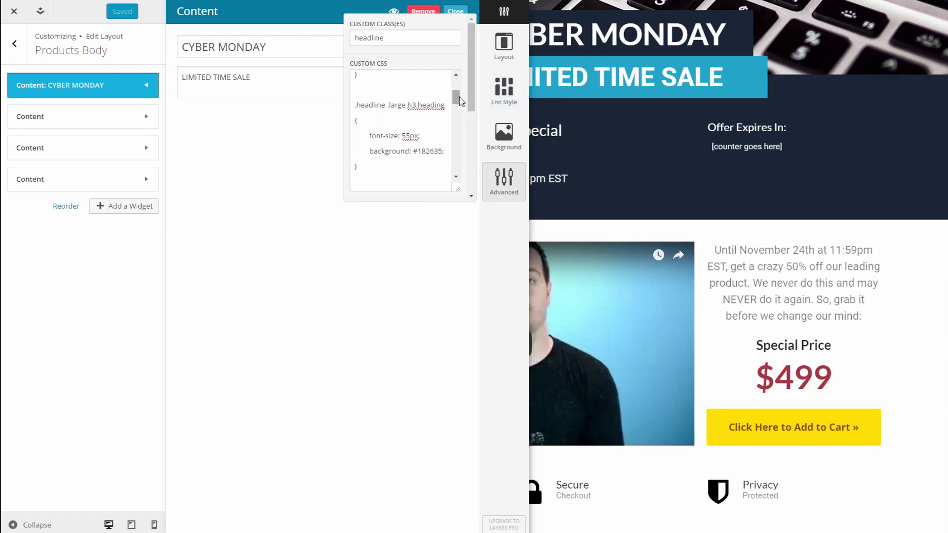
pyautogui.moveTo(459, 98); pyautogui.dragTo(458, 111)
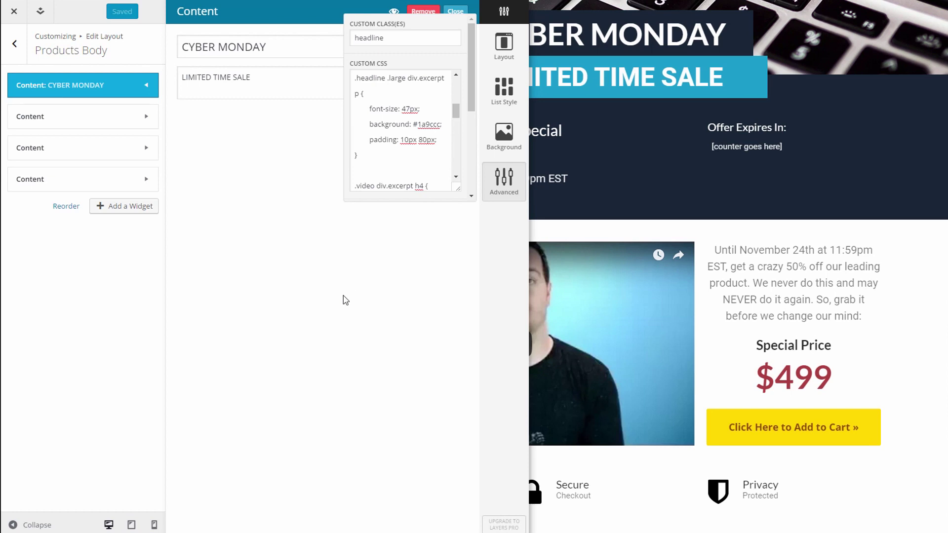
pyautogui.click(390, 254)
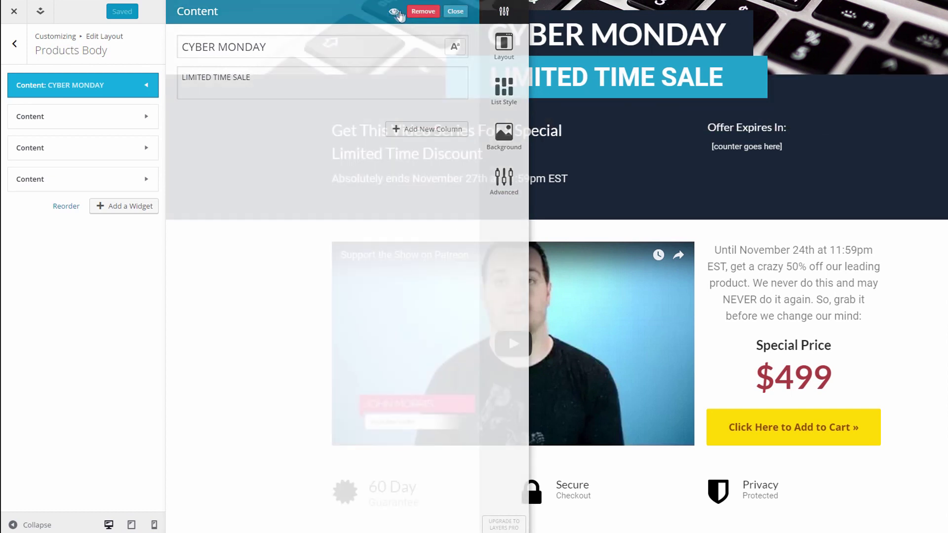
pyautogui.click(455, 10)
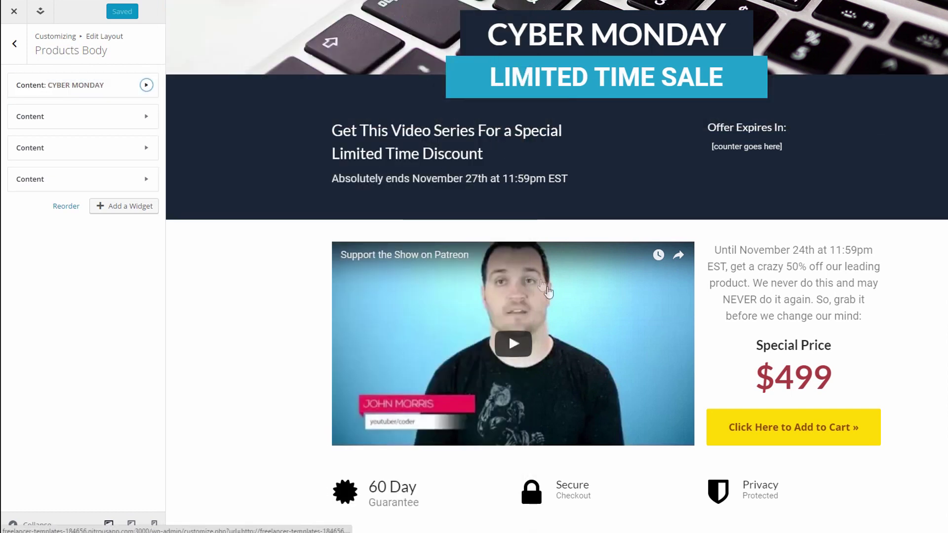
# - Append "Sale" to the title of the CYBER MONDAY content widget
pyautogui.click(104, 85)
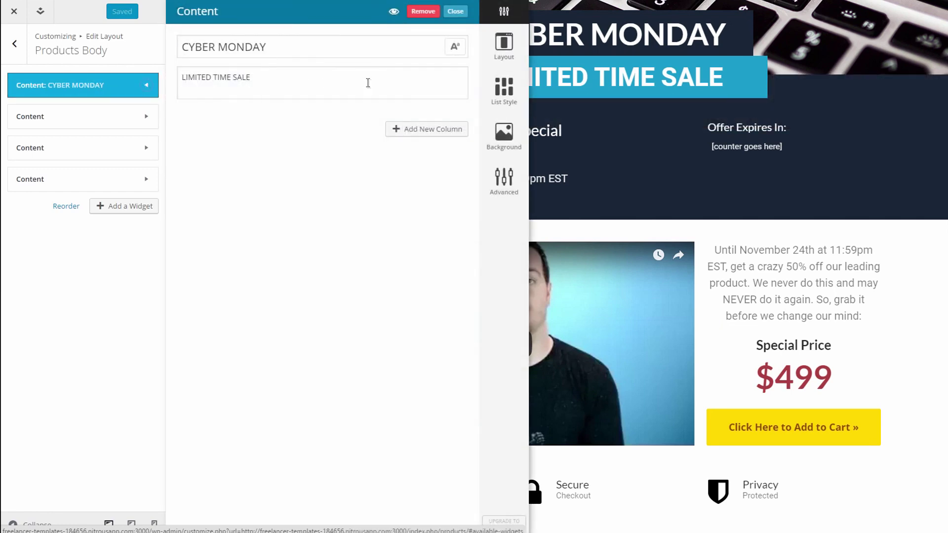
pyautogui.moveTo(269, 47); pyautogui.dragTo(169, 41)
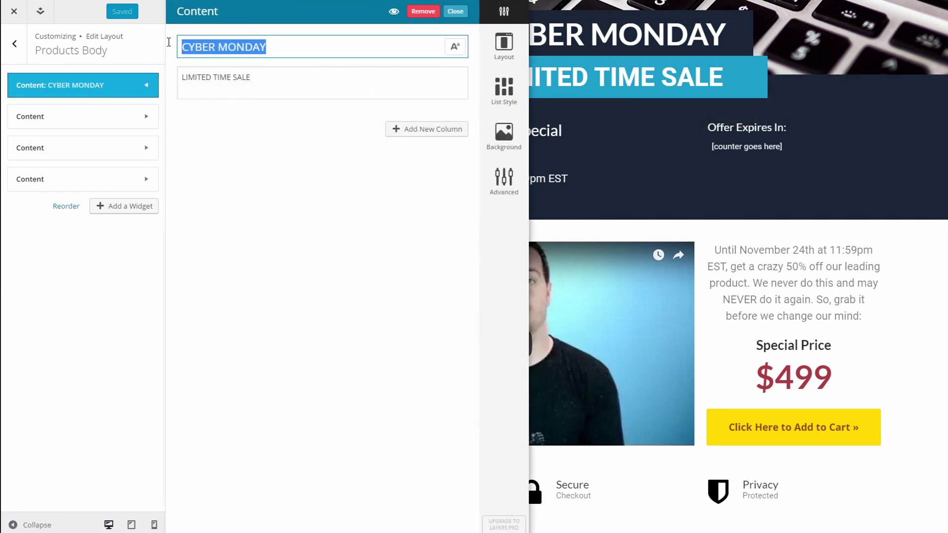
pyautogui.click(246, 46)
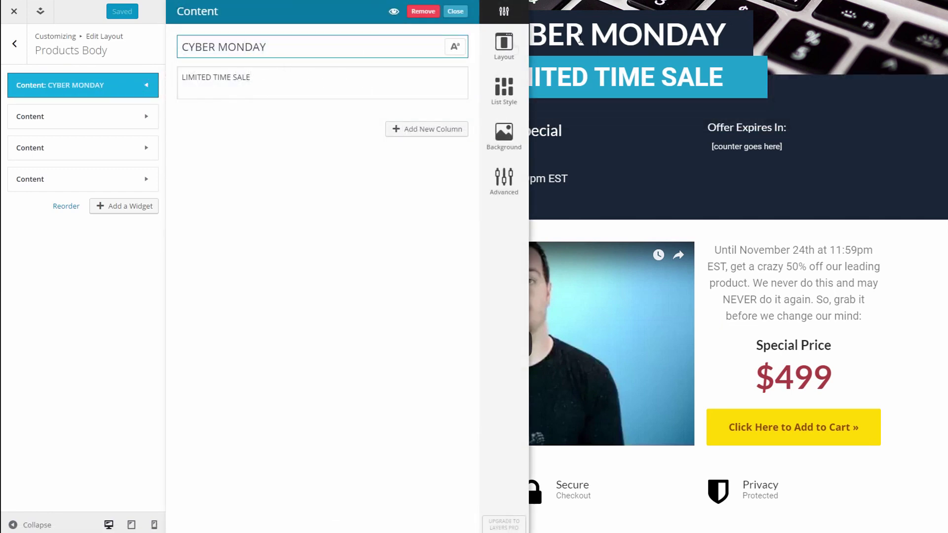
pyautogui.click(324, 44)
pyautogui.write('Sale')
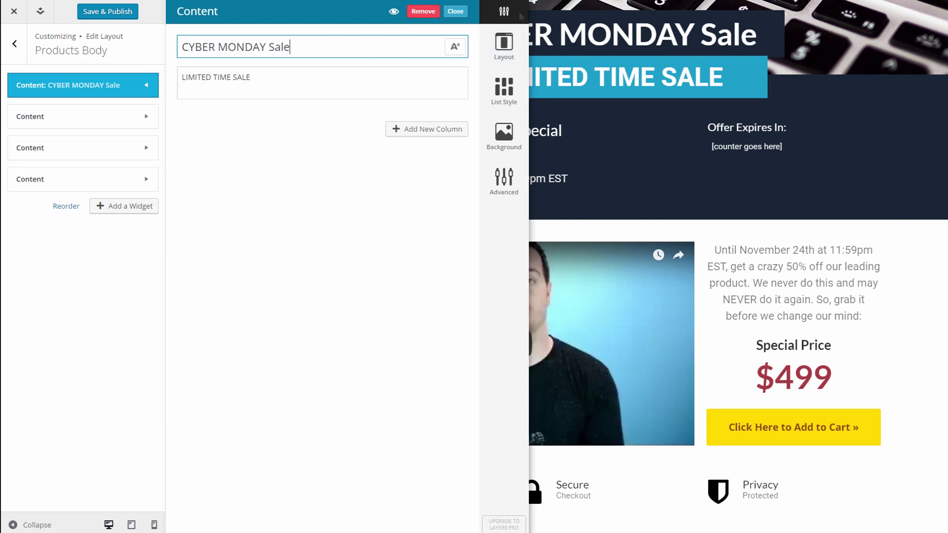
# - Remove the word "Sale" from the end of the CYBER MONDAY widget's title
pyautogui.click(401, 17)
pyautogui.moveTo(264, 46); pyautogui.dragTo(302, 45)
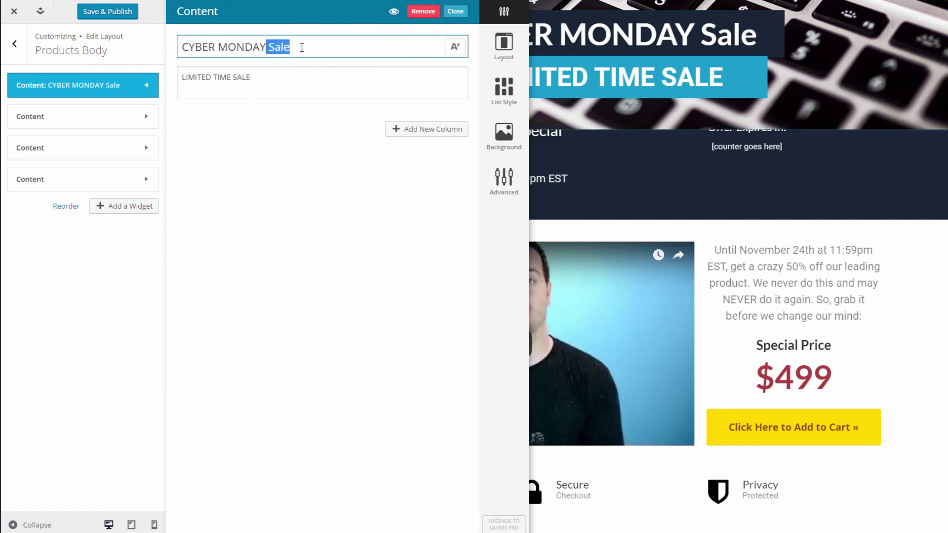
pyautogui.press('BackSpace')
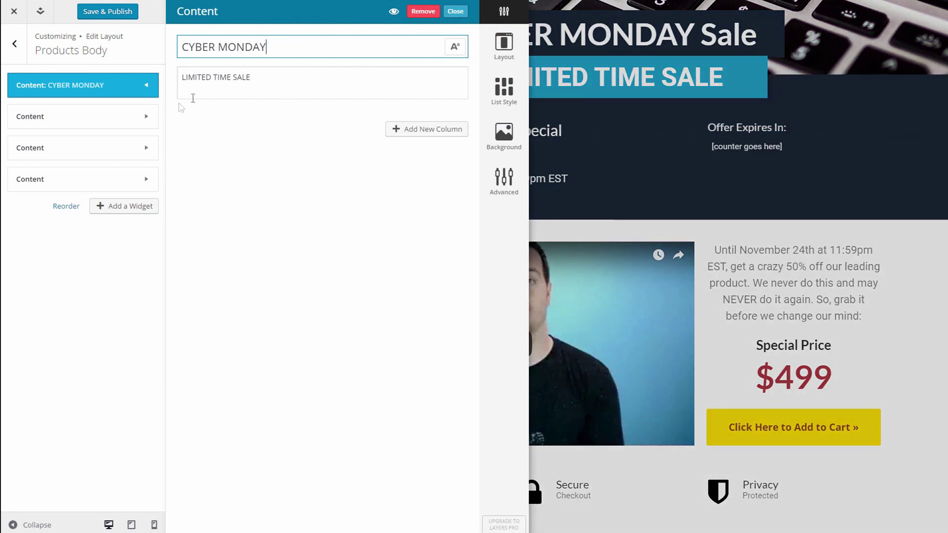
# - Inspect the counter placeholder in the "Offer Expires In:" column of the second content widget
pyautogui.click(90, 118)
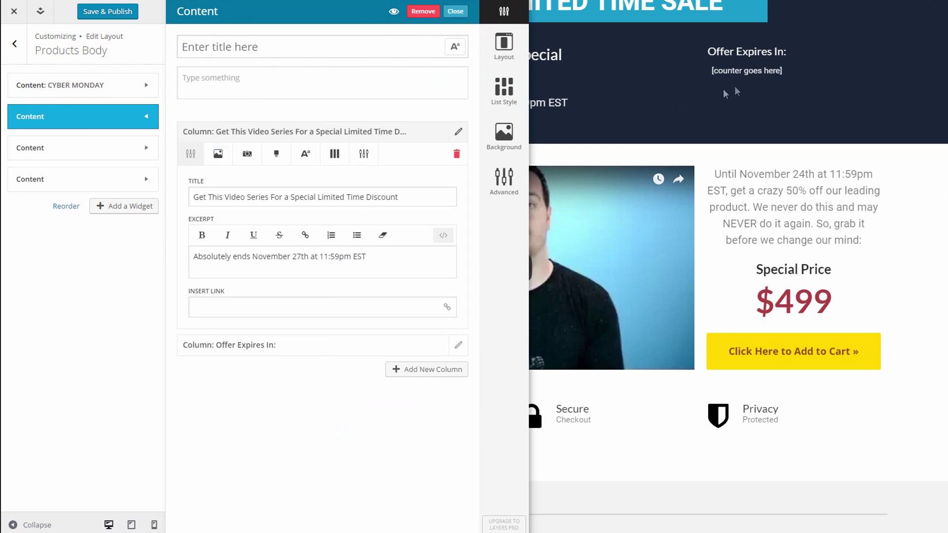
pyautogui.click(256, 344)
pyautogui.moveTo(276, 267); pyautogui.dragTo(194, 265)
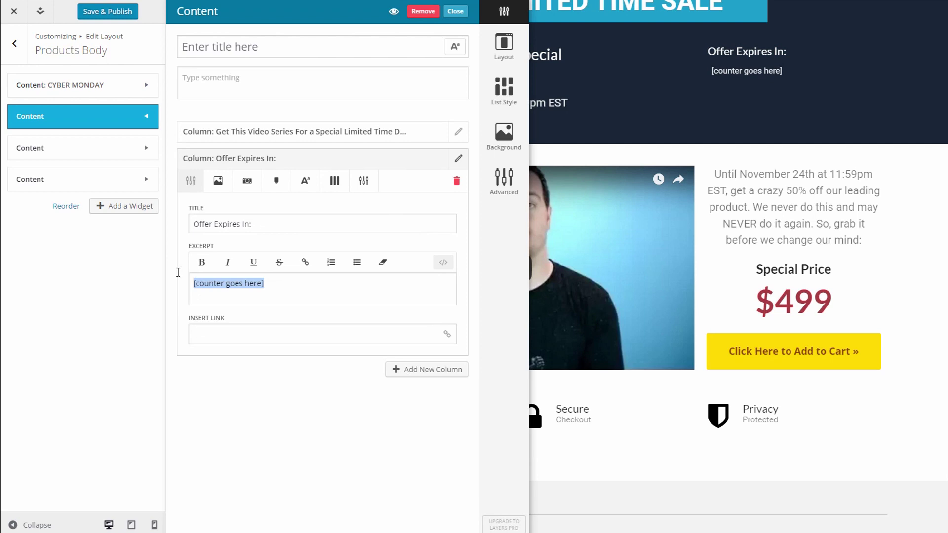
# - Inspect the third content widget's video URL in its first column and the add-to-cart link in its second column
pyautogui.click(87, 152)
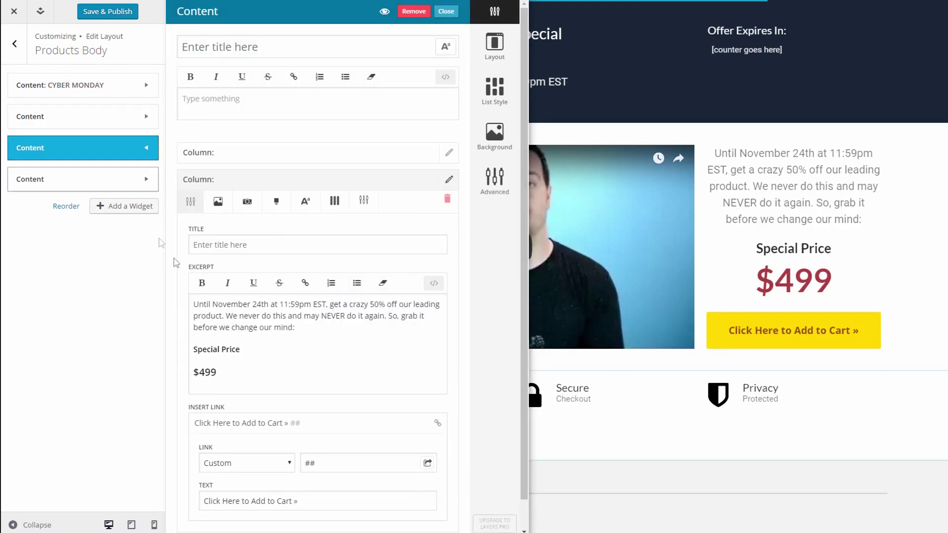
pyautogui.click(247, 202)
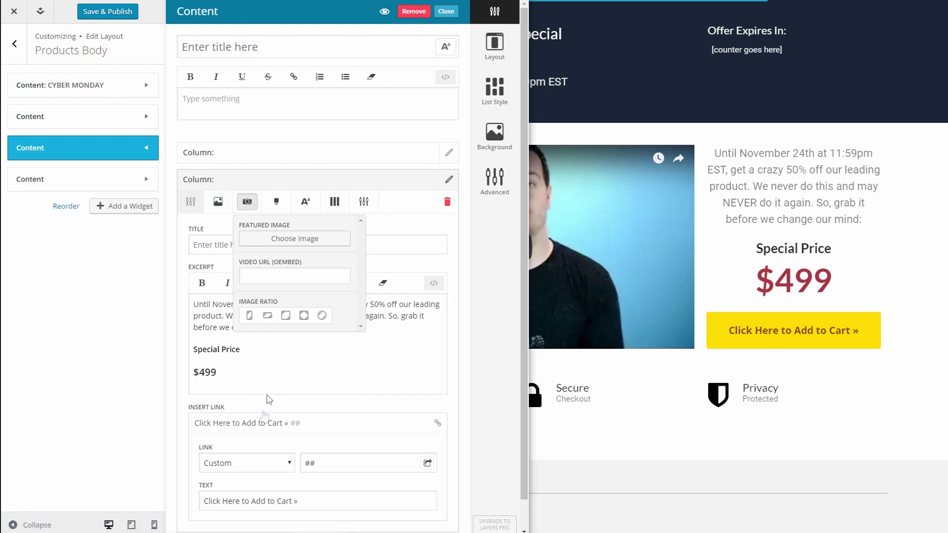
pyautogui.click(213, 153)
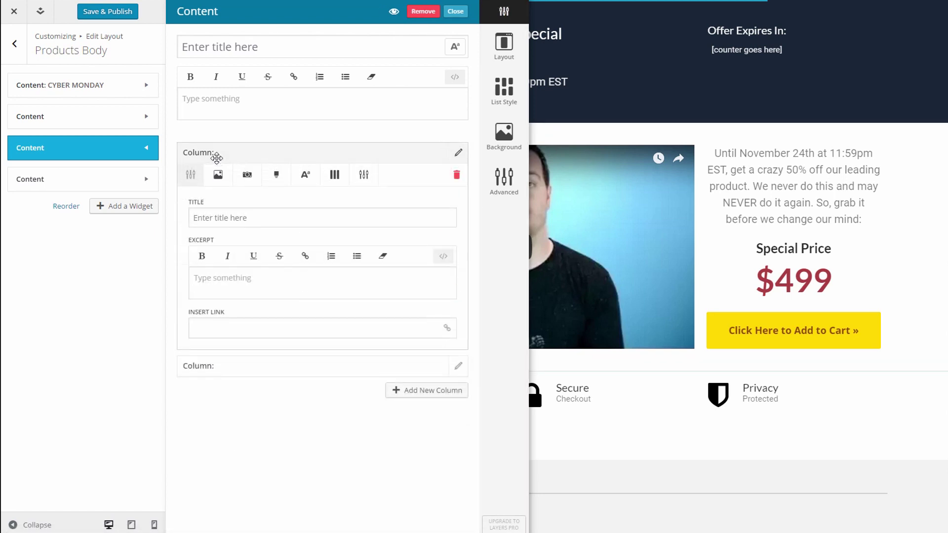
pyautogui.click(248, 175)
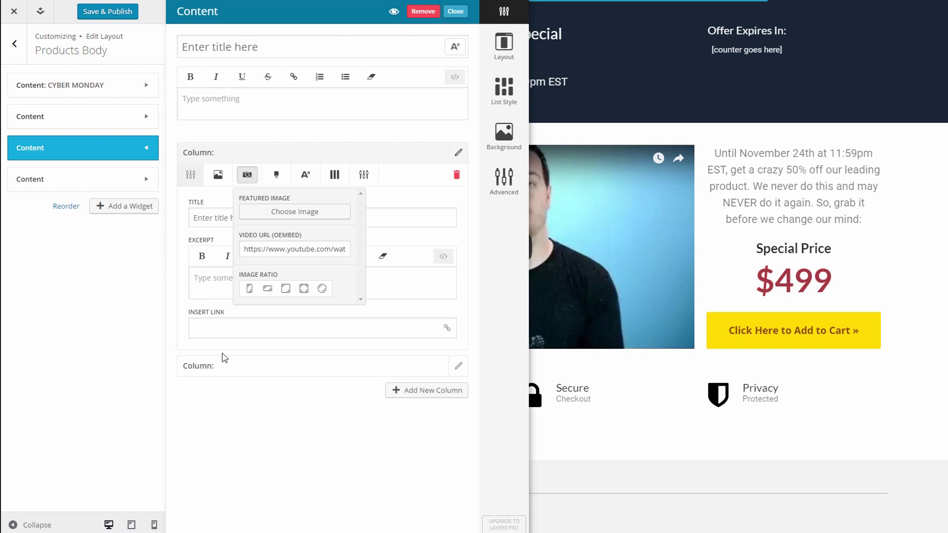
pyautogui.click(289, 365)
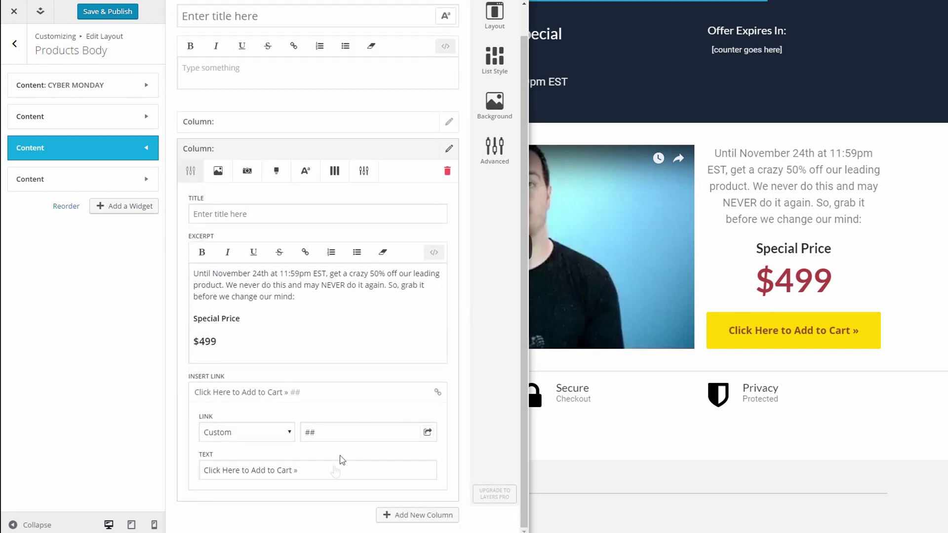
pyautogui.click(317, 431)
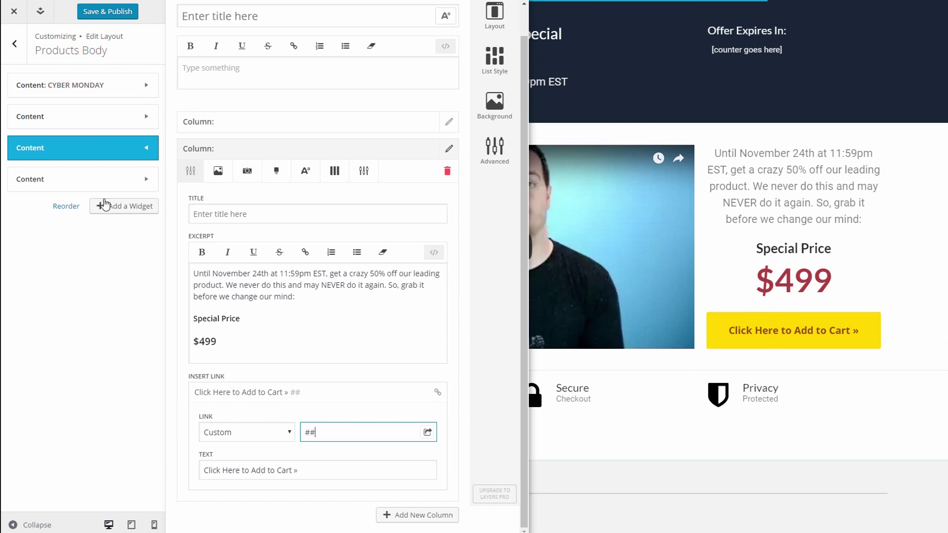
# - Inspect the featured image setting of the Privacy column in the fourth content widget
pyautogui.click(111, 174)
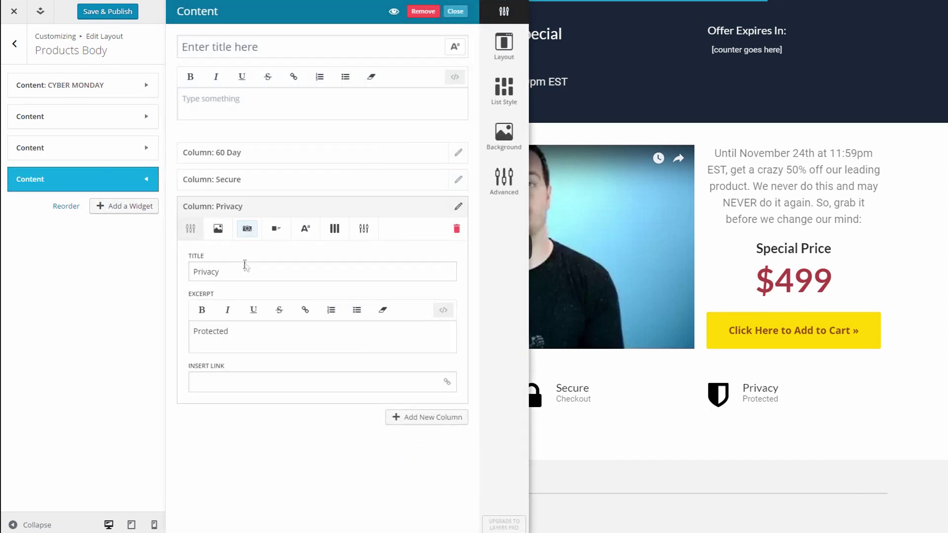
pyautogui.click(250, 230)
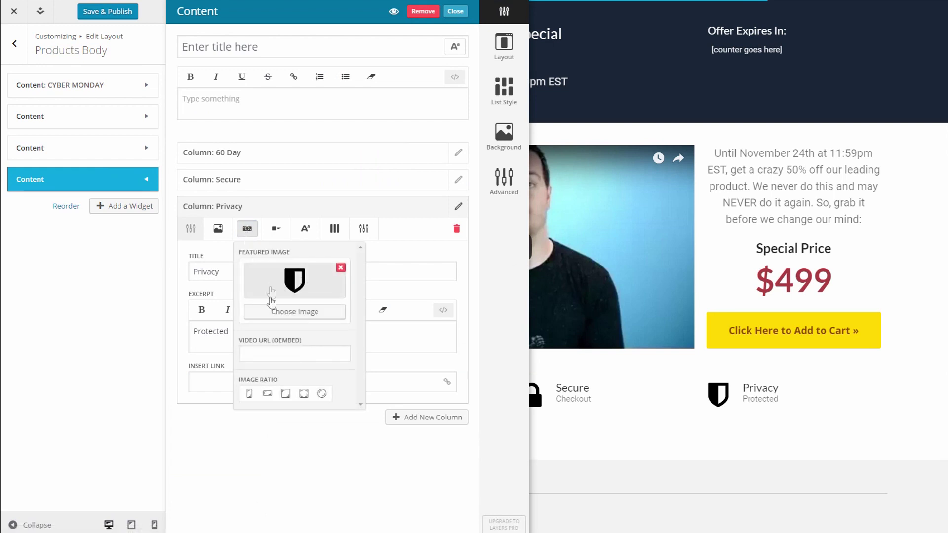
pyautogui.click(290, 470)
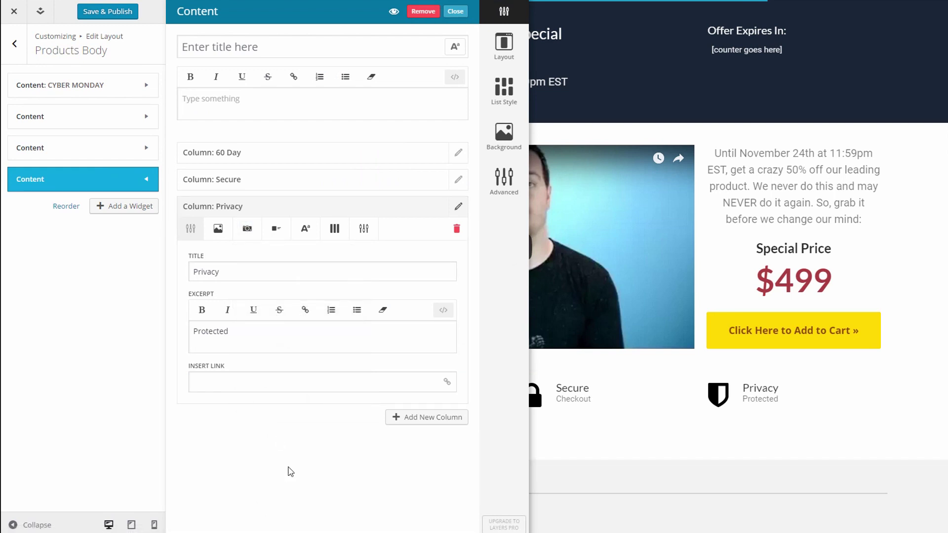
# - Close the fourth content widget's settings, and save and publish the Products page
pyautogui.click(455, 10)
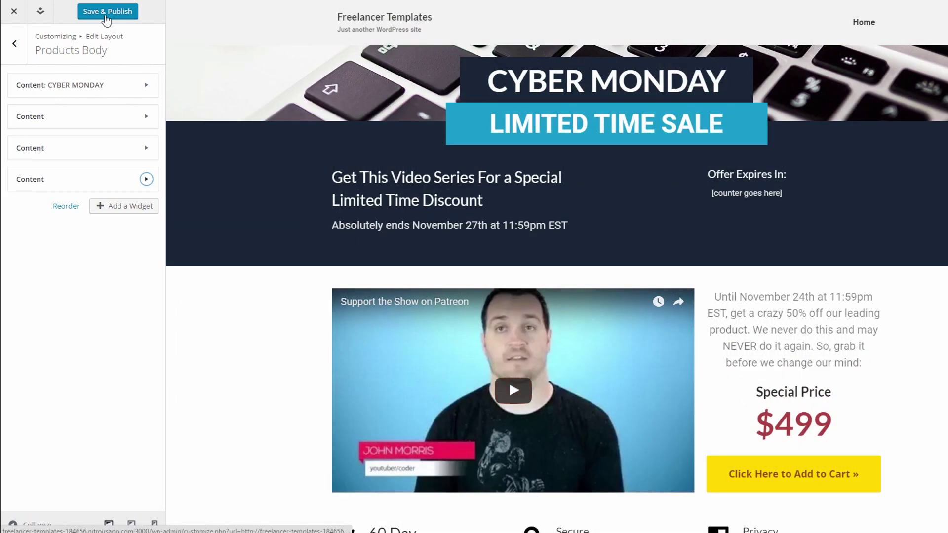
pyautogui.click(106, 12)
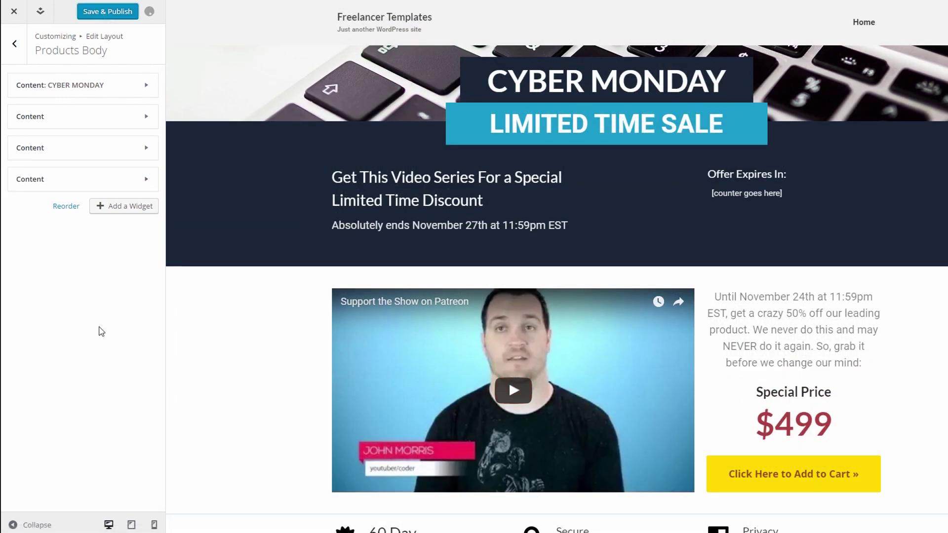